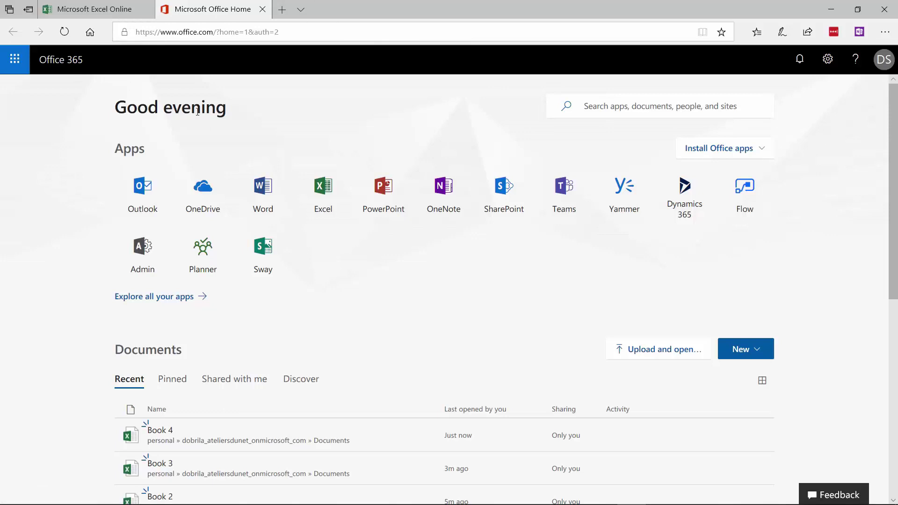
- Create a new blank workbook in Excel Online and rename the file Report
left_click(326, 196)
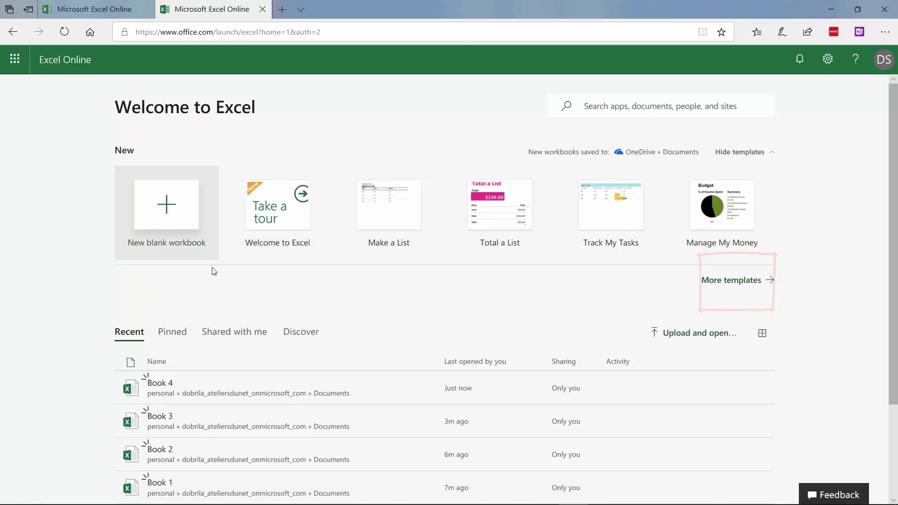
left_click(190, 220)
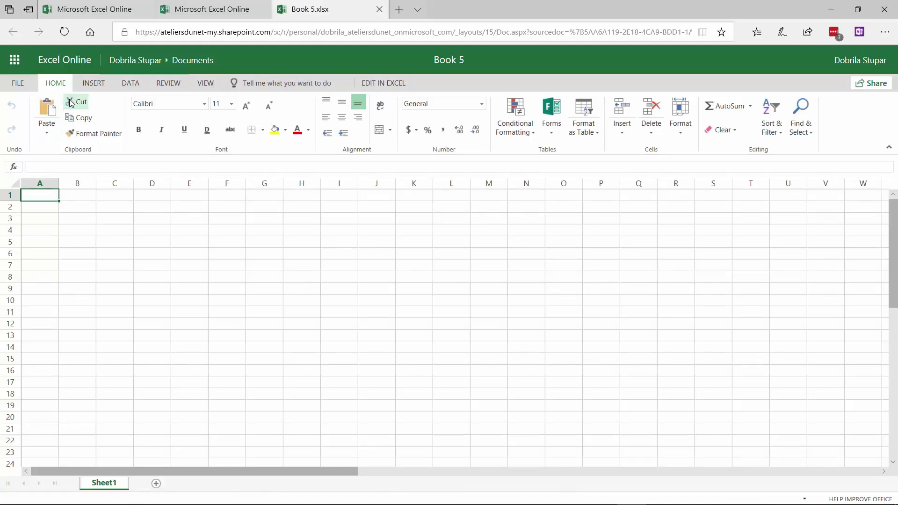
left_click(29, 84)
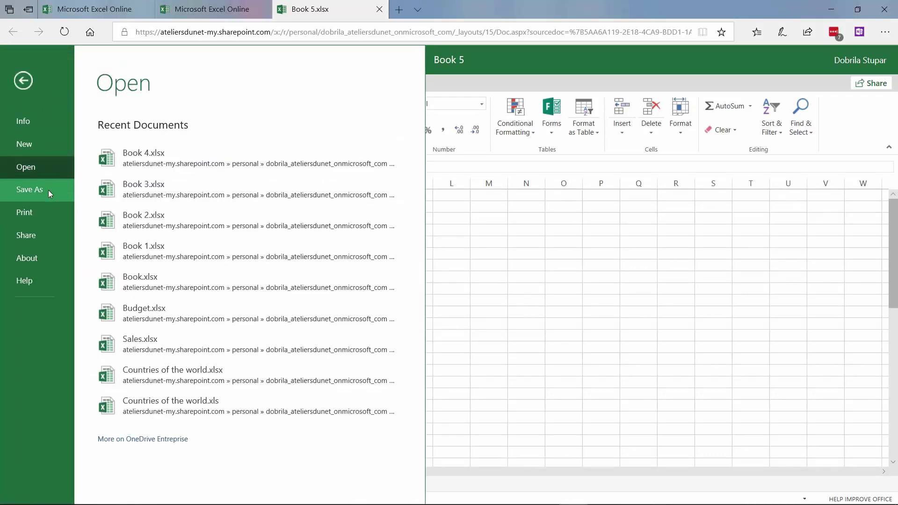
left_click(30, 190)
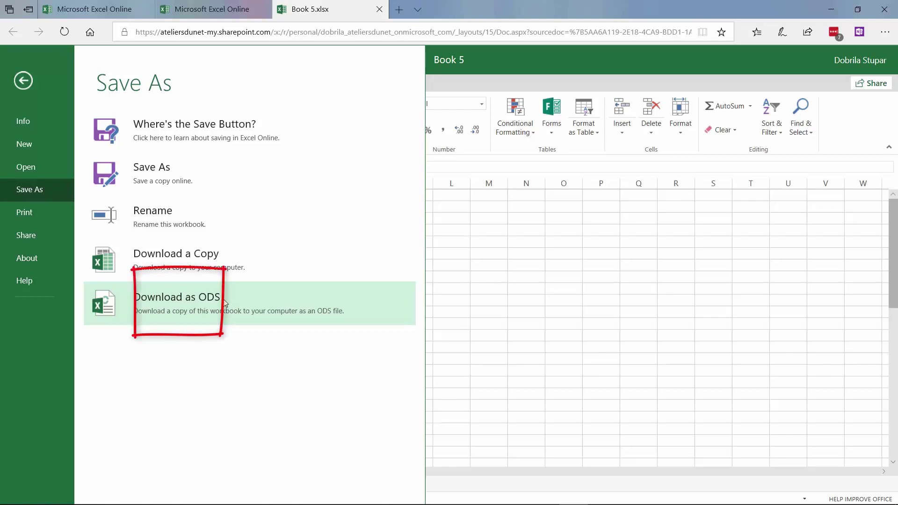
left_click(187, 220)
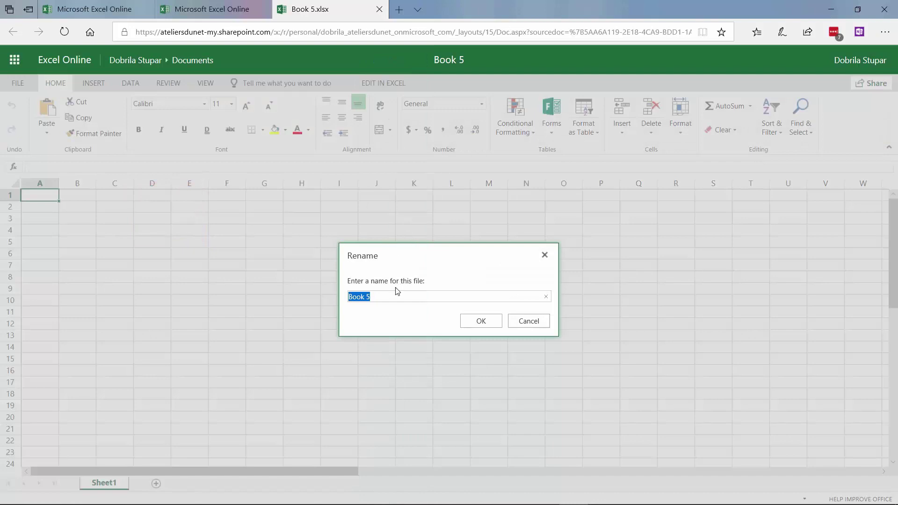
key("BackSpace")
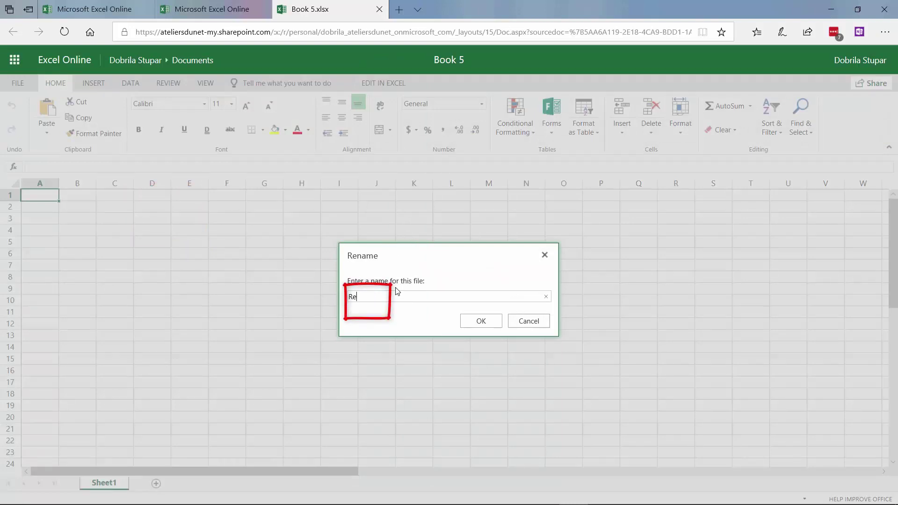
left_click(487, 327)
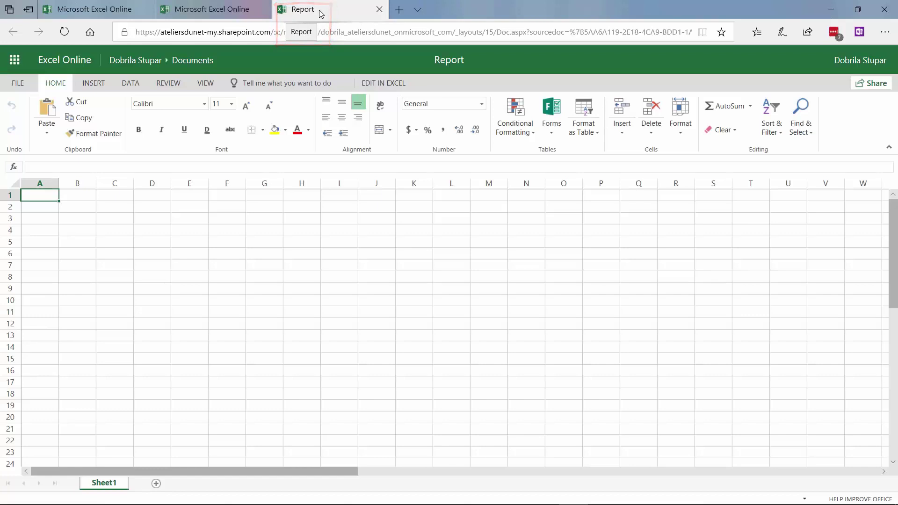
left_click(456, 62)
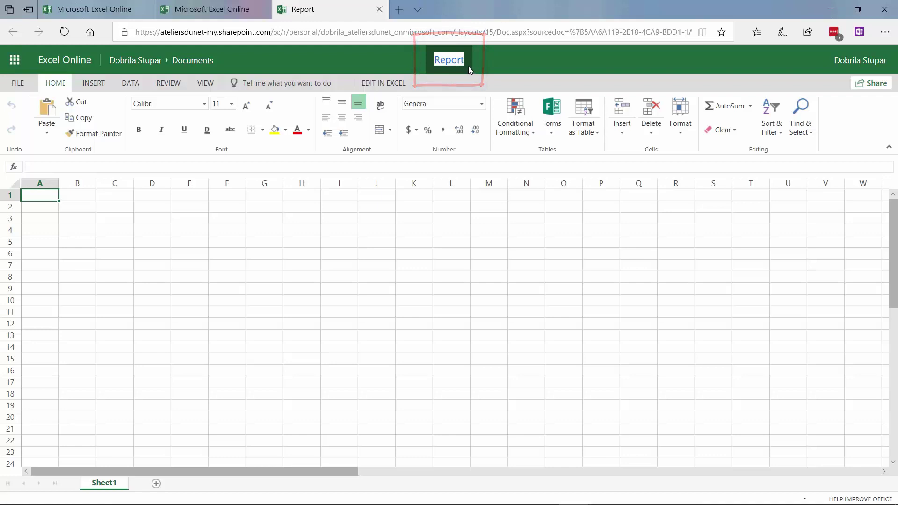
left_click(526, 336)
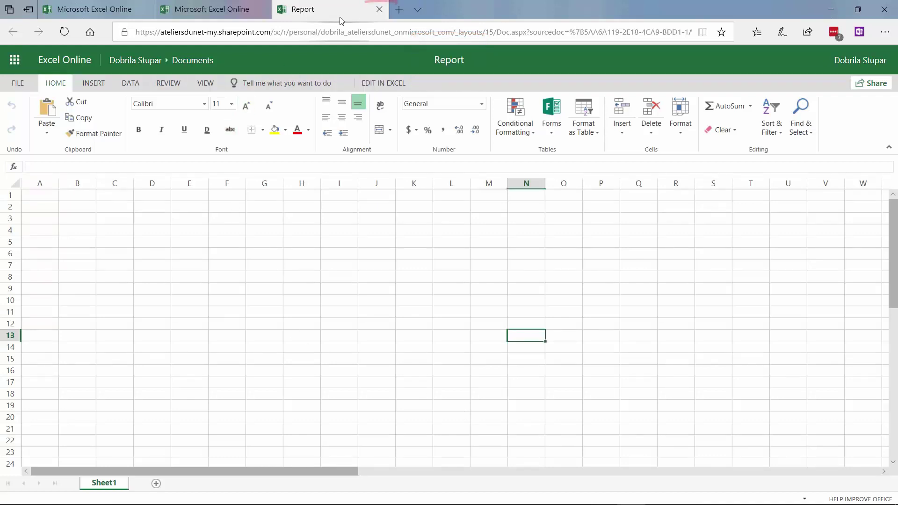
left_click(339, 324)
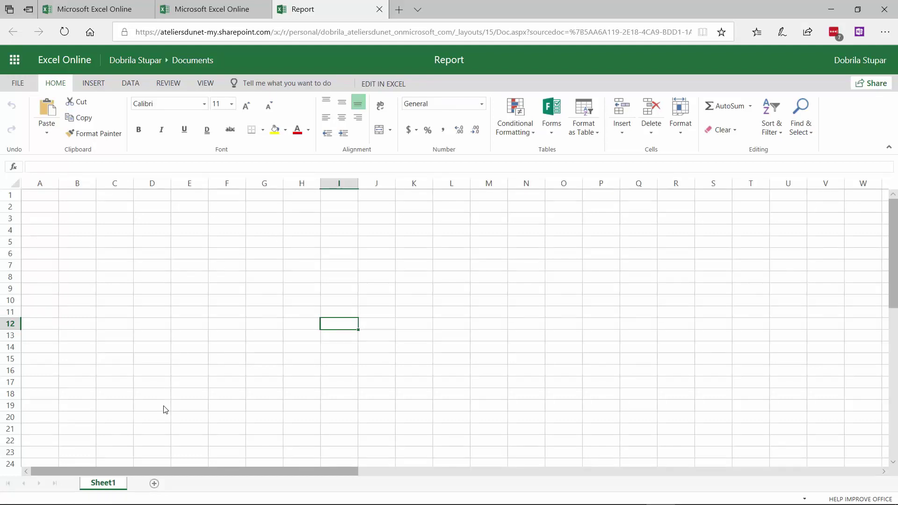
- Add a second worksheet after Sheet1 and look over its renaming and tab color options
left_click(155, 485)
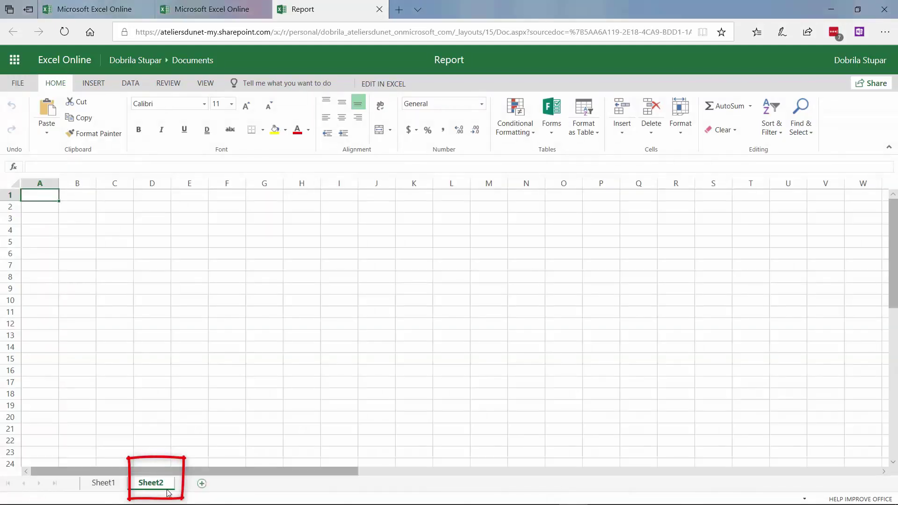
double_click(157, 487)
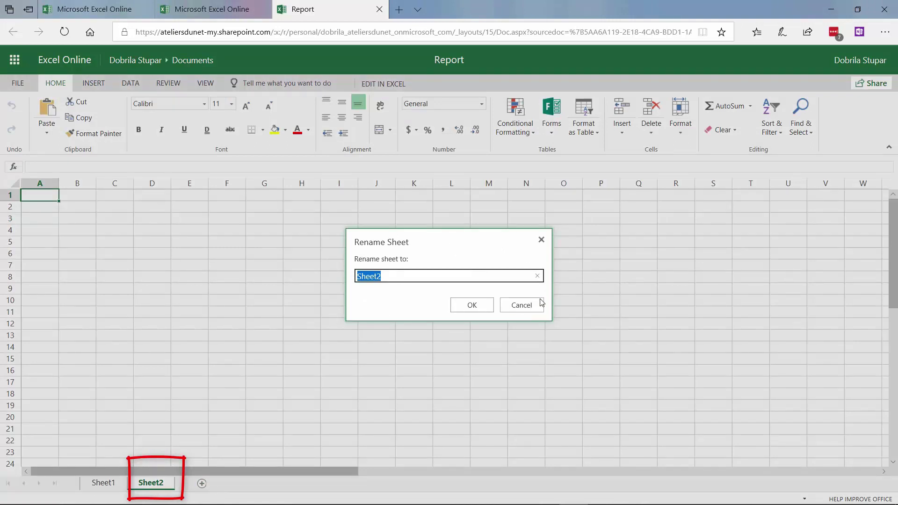
left_click(523, 306)
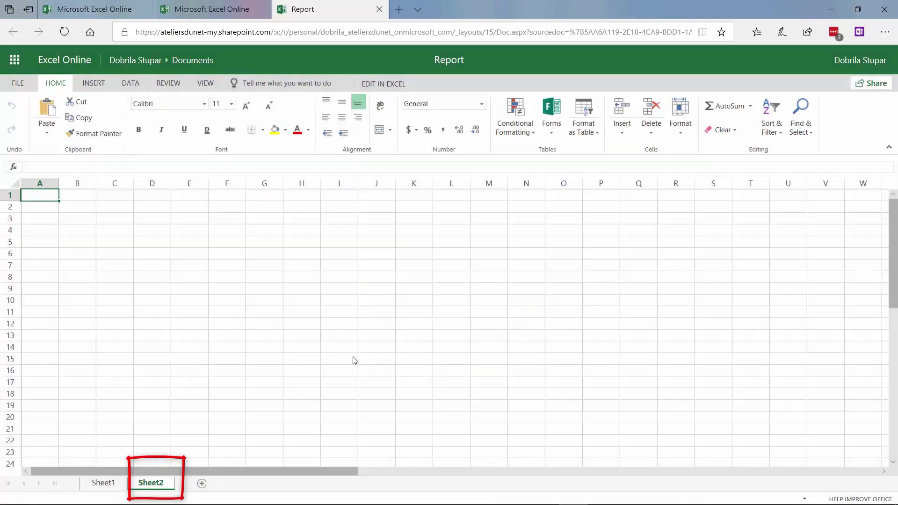
right_click(150, 485)
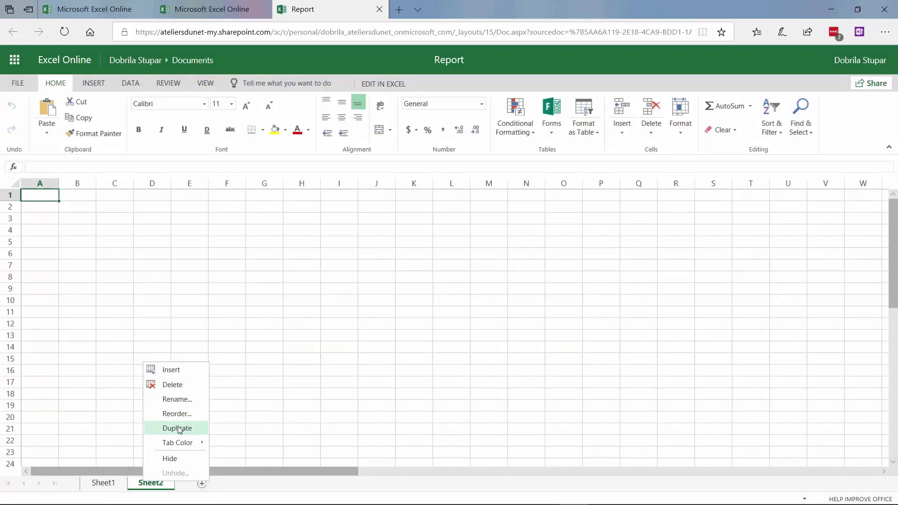
mouse_move(183, 442)
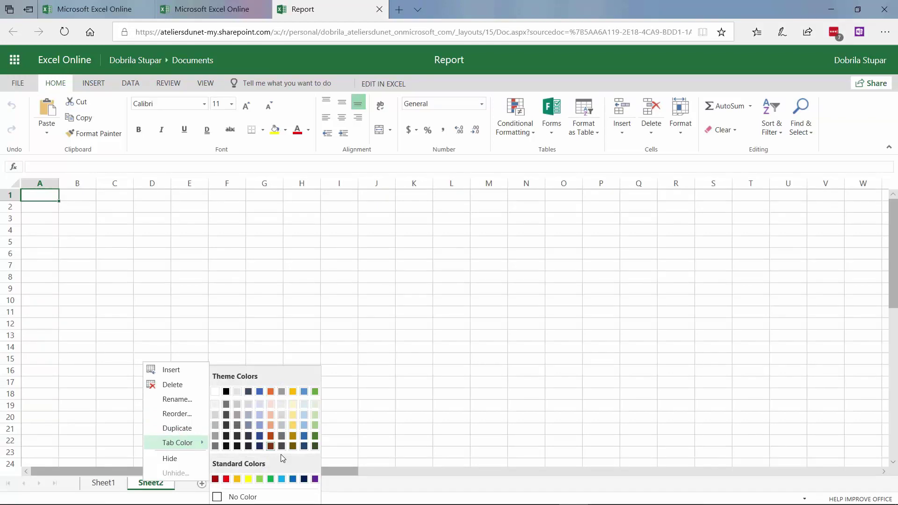
- Enter the heading Sales in cell B1 of Sheet2
left_click(86, 195)
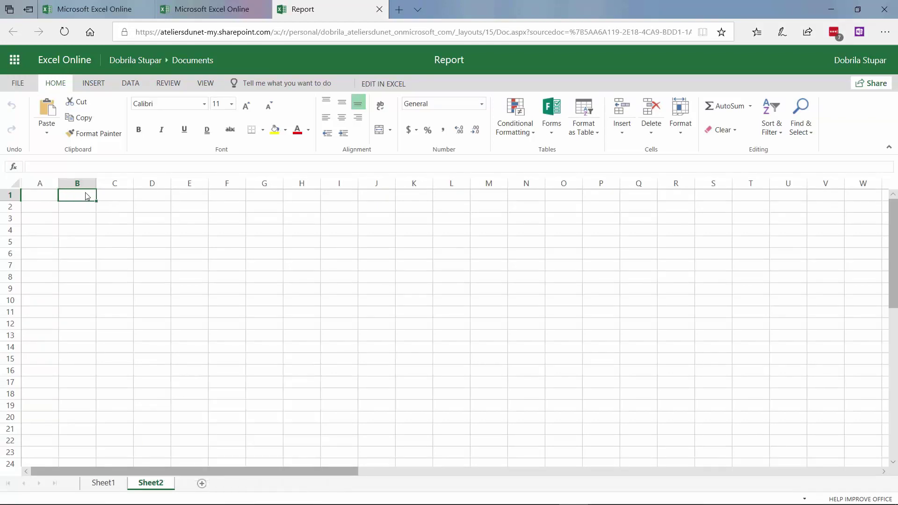
type("Sales")
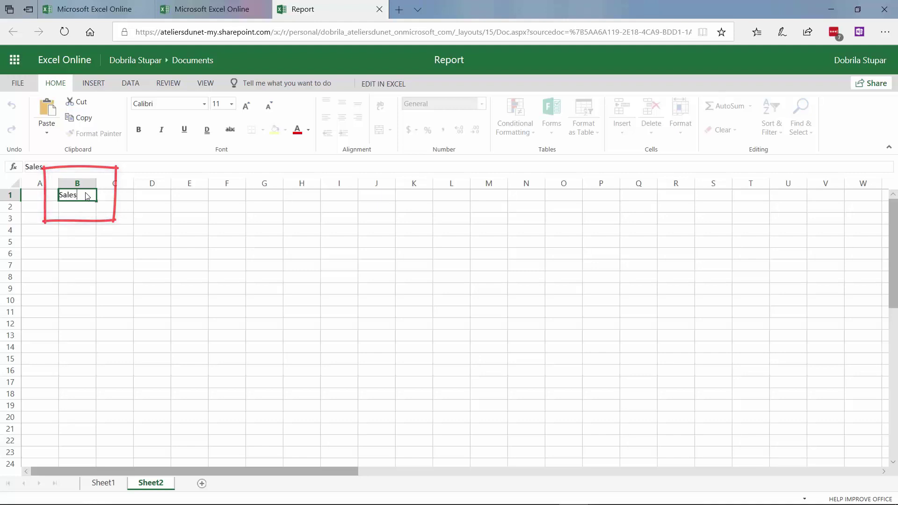
key("Return")
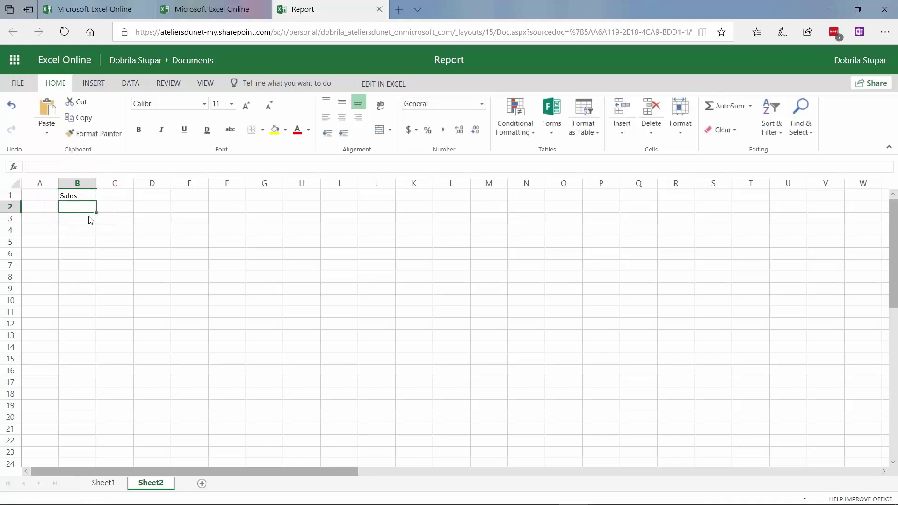
- Format the Sales heading in B1 with the Arial Black font, size 12 and light blue font color
left_click(88, 196)
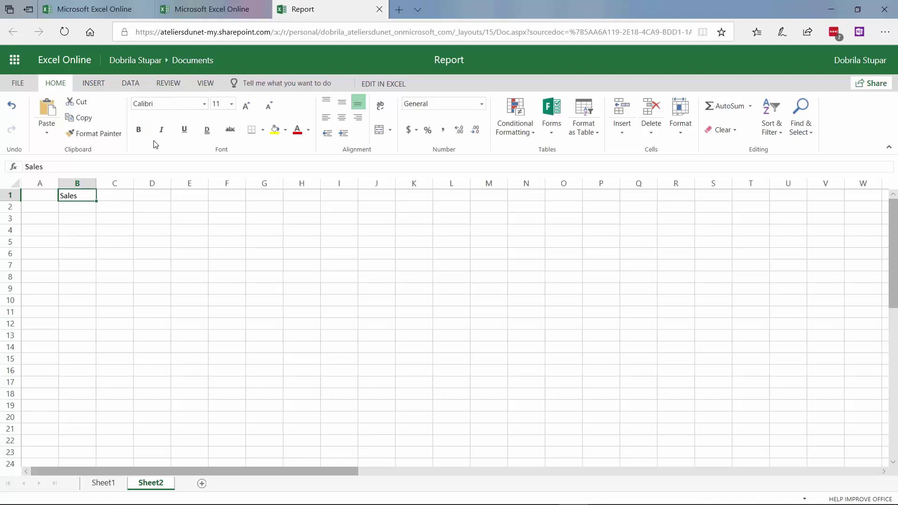
left_click(204, 104)
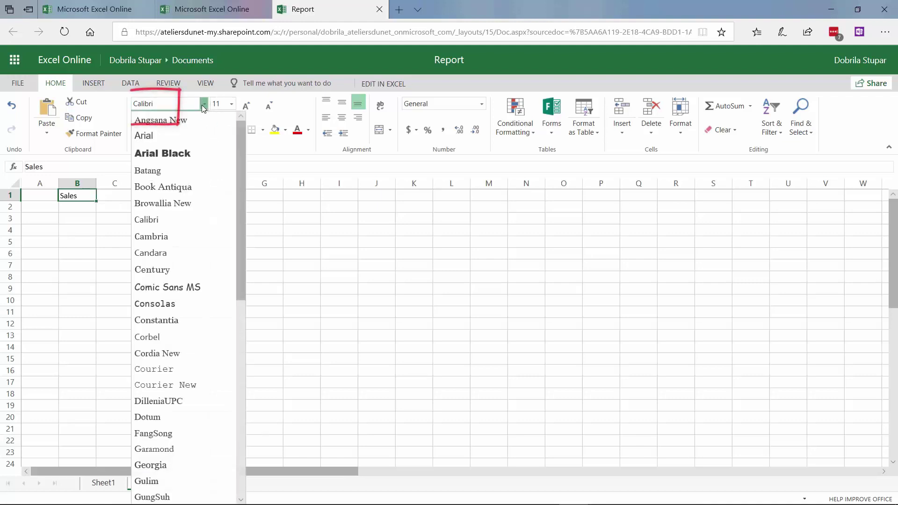
left_click(183, 153)
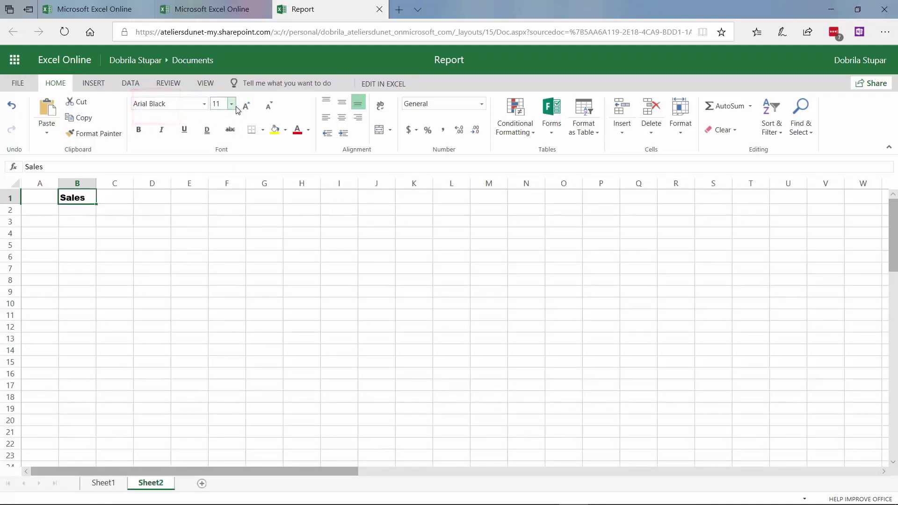
left_click(231, 104)
left_click(223, 177)
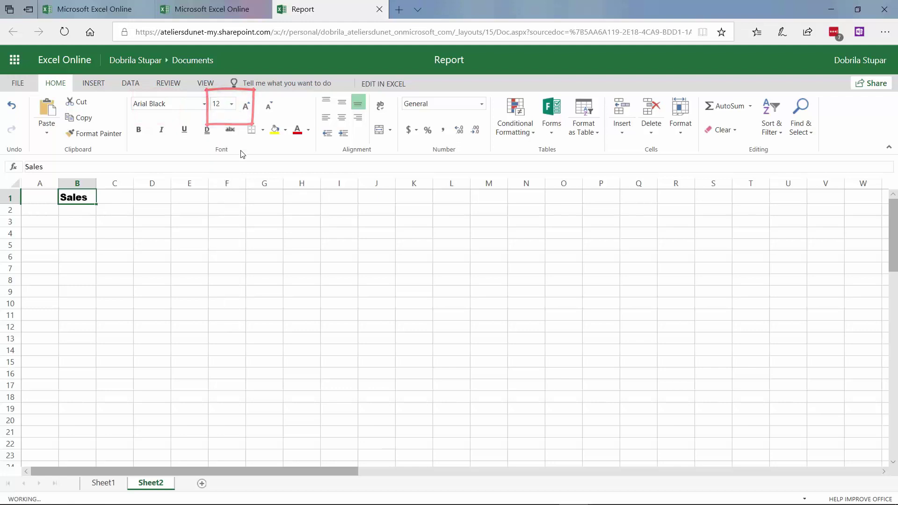
left_click(309, 134)
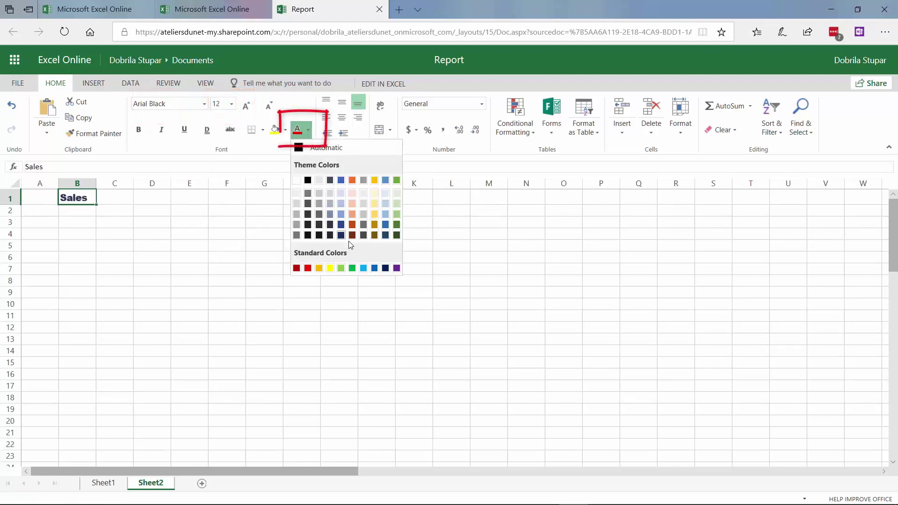
left_click(364, 267)
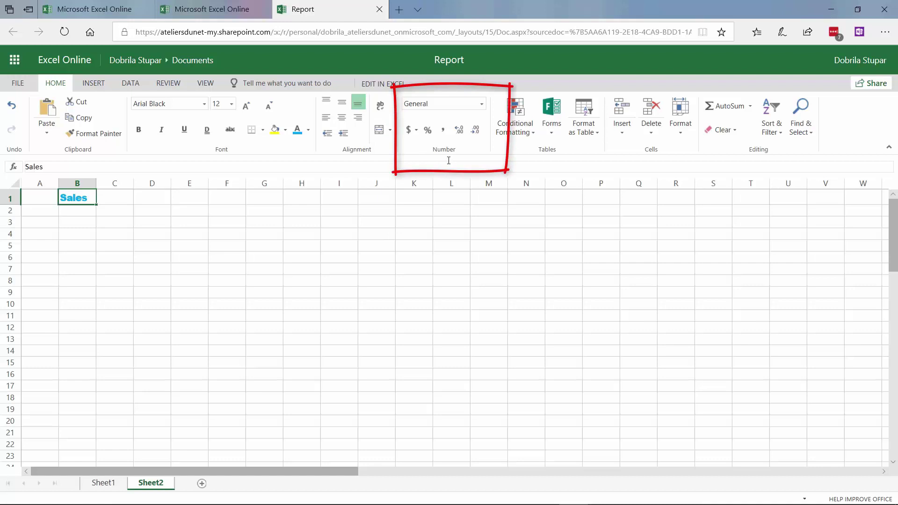
left_click(480, 104)
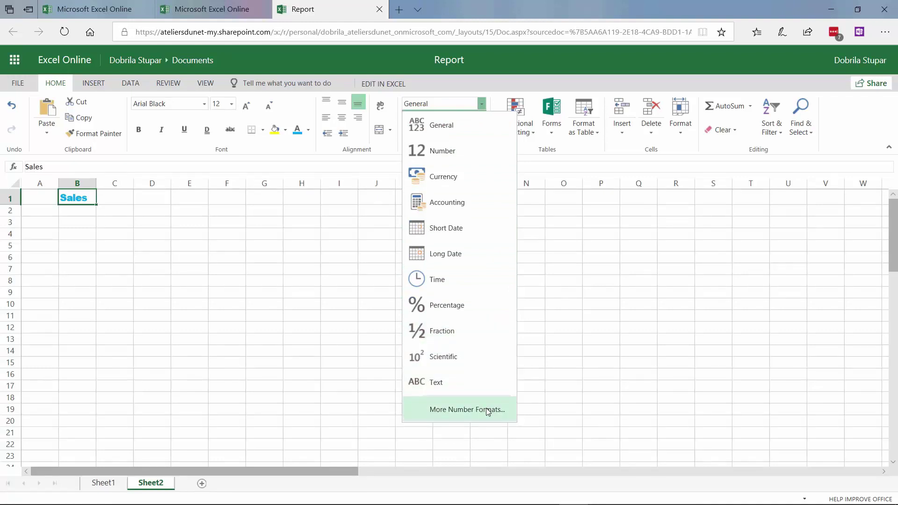
key("Escape")
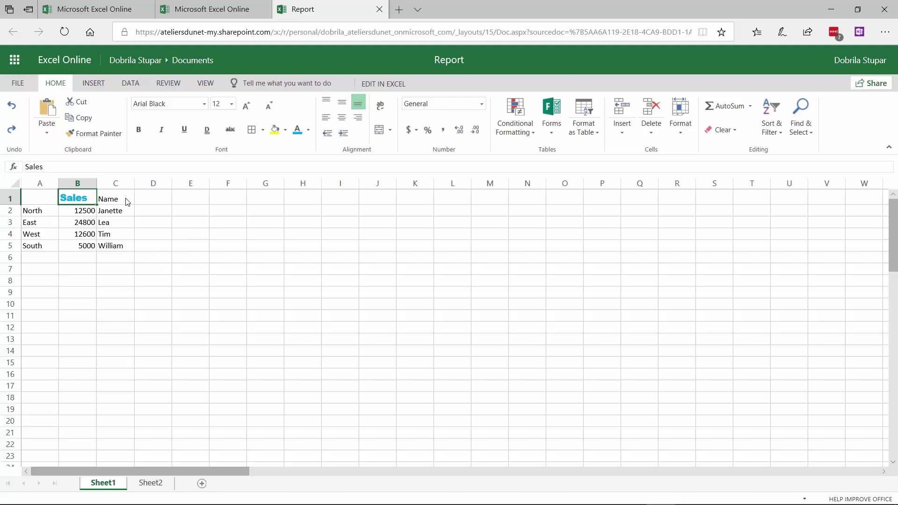
- Copy the Sales heading's formatting to the Name heading in C1 with Format Painter
left_click(94, 134)
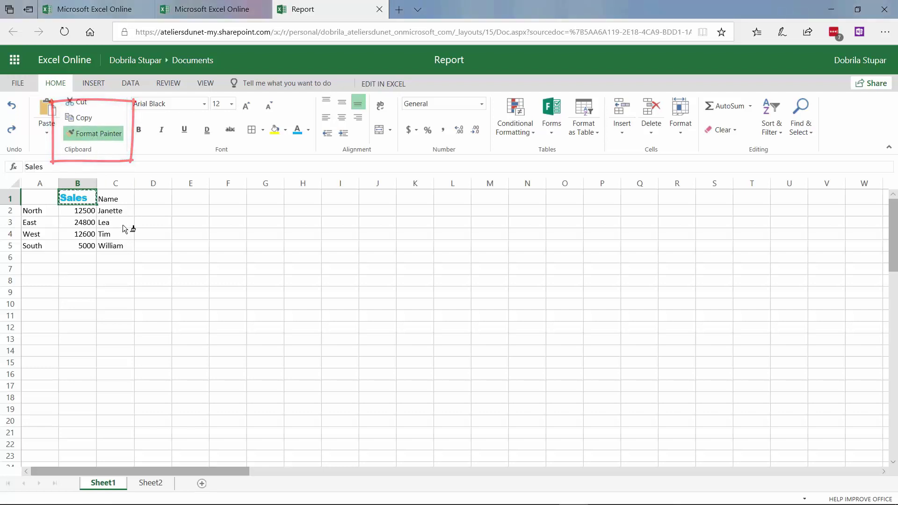
left_click(116, 200)
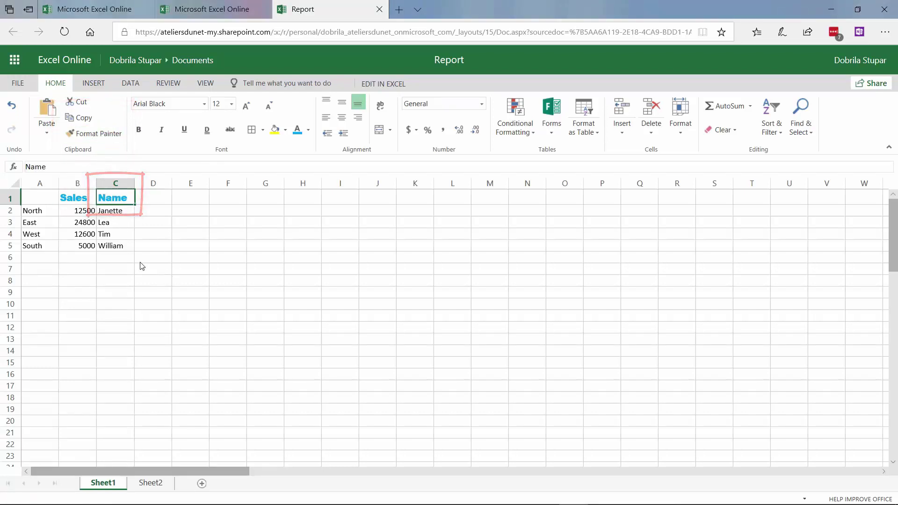
- Apply All Borders to the table in cells A1 to C5
left_click_drag(35, 198, 125, 247)
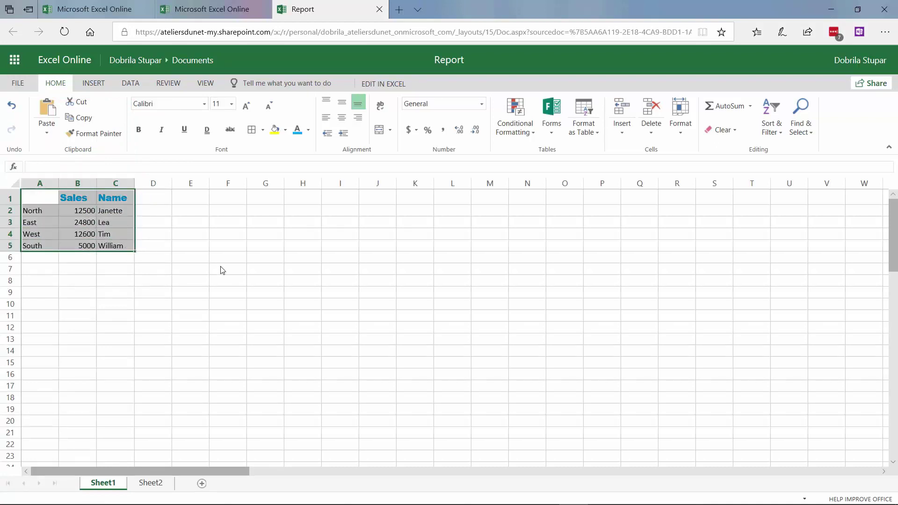
left_click(263, 130)
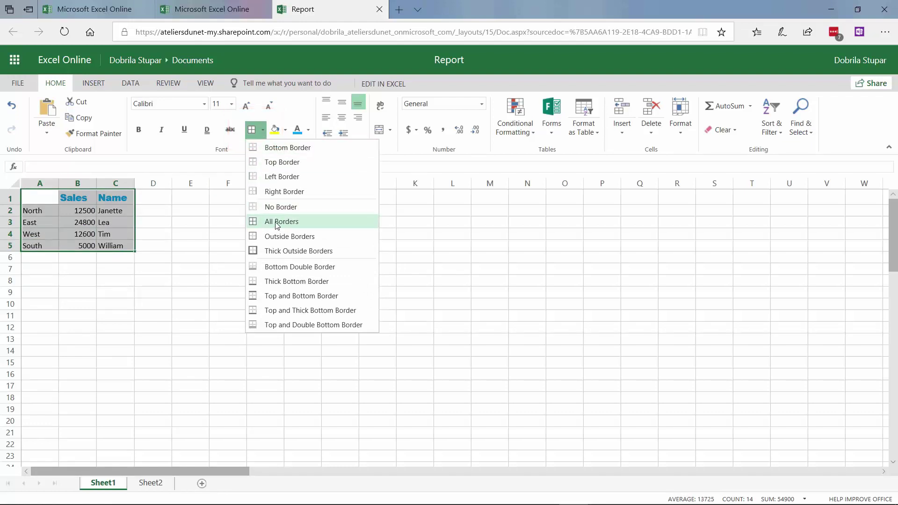
left_click(292, 222)
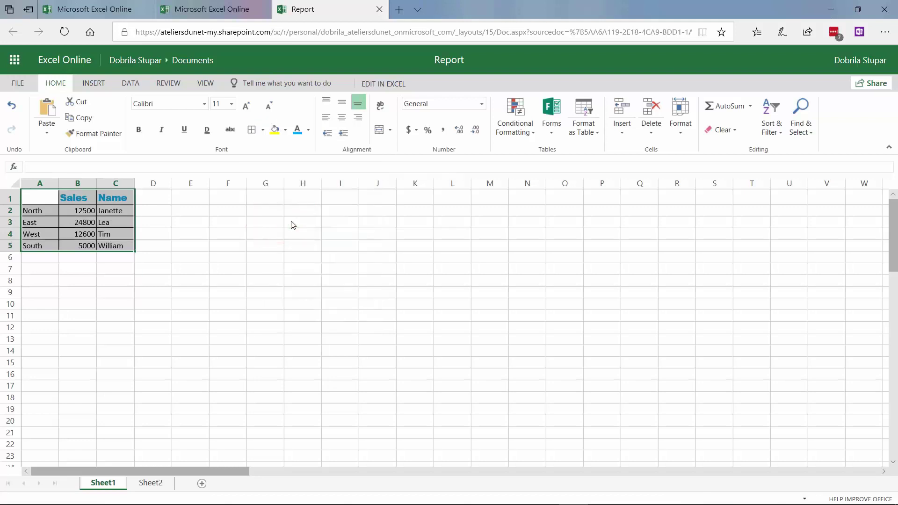
left_click(191, 248)
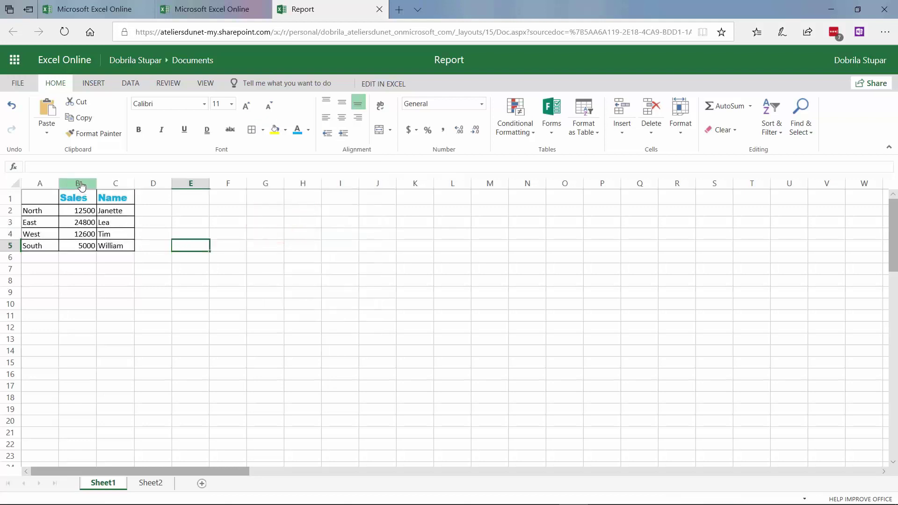
- Widen columns B and C together and increase the height of rows 2 to 5
left_click_drag(81, 185, 146, 181)
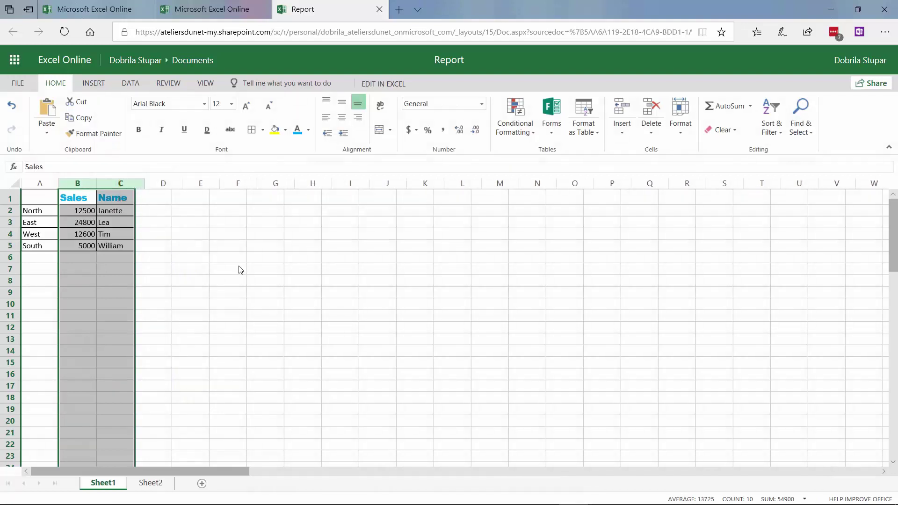
left_click(11, 212)
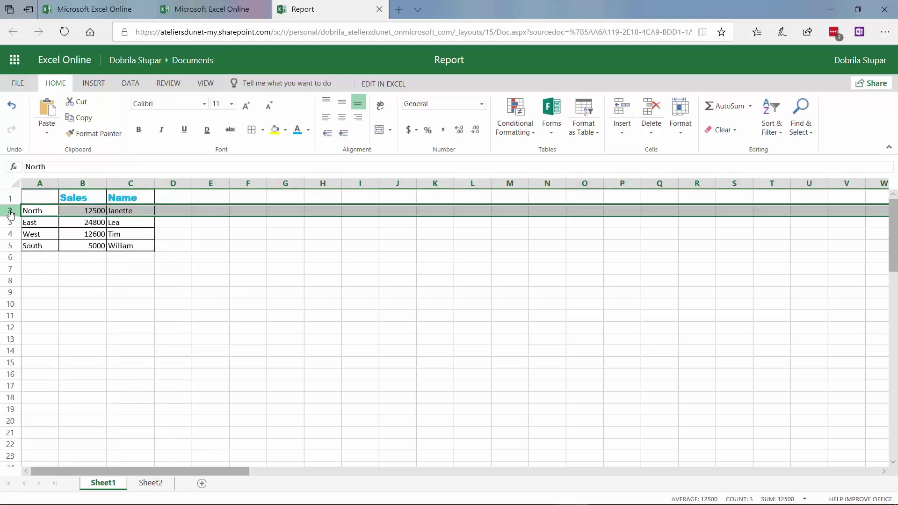
left_click_drag(12, 213, 10, 249)
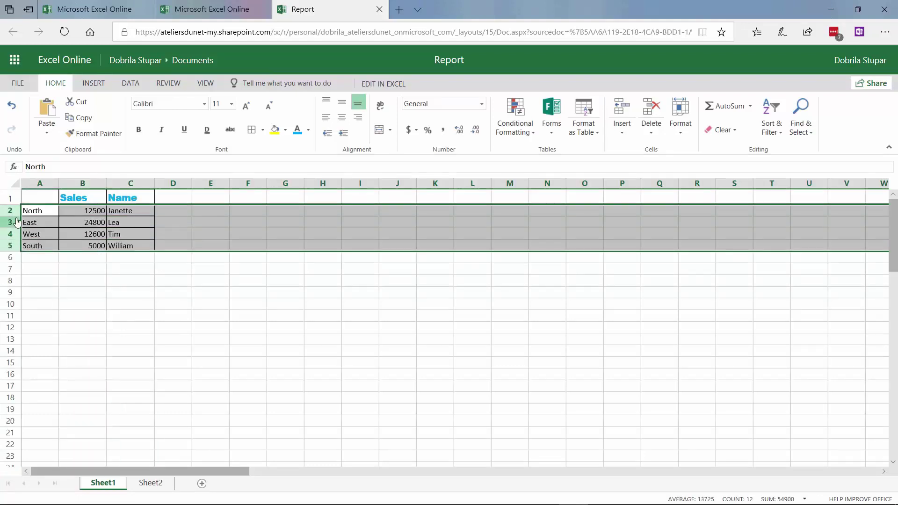
left_click_drag(14, 216, 17, 225)
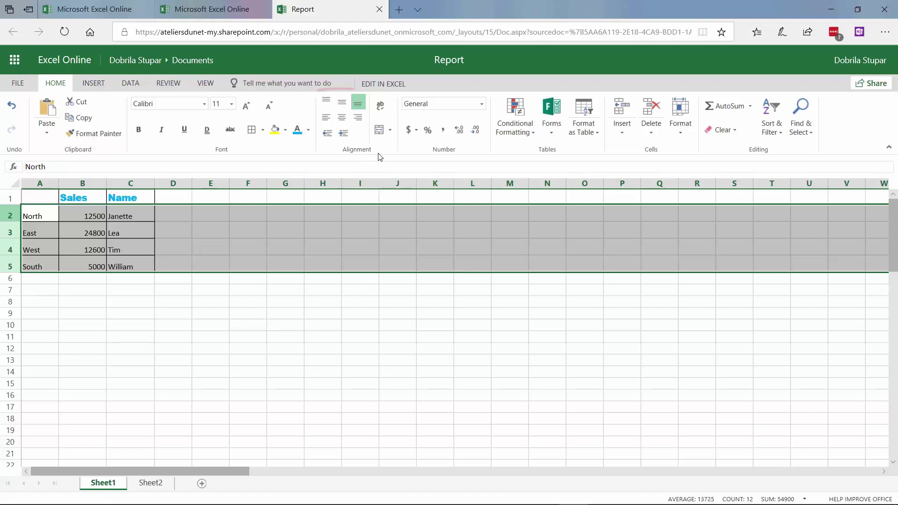
- Align the contents of rows 2 to 5 to the middle vertically and to the center horizontally
left_click(345, 108)
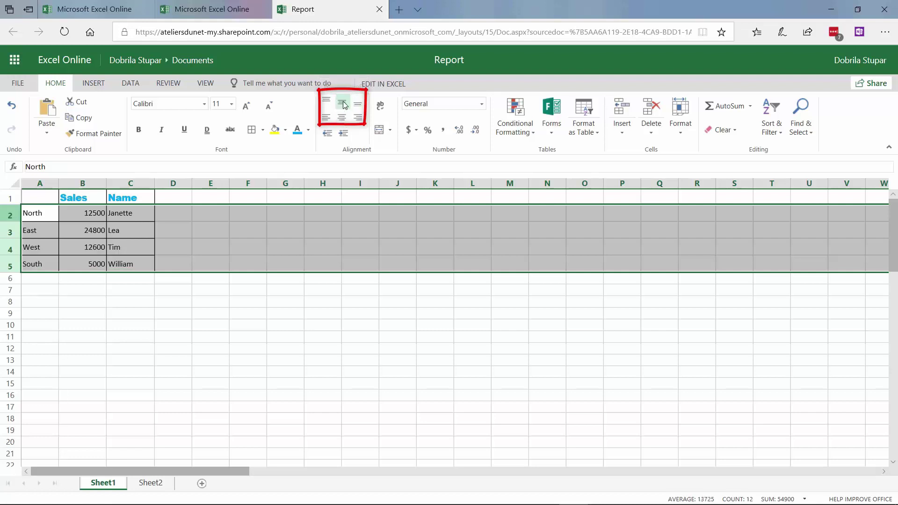
left_click(344, 120)
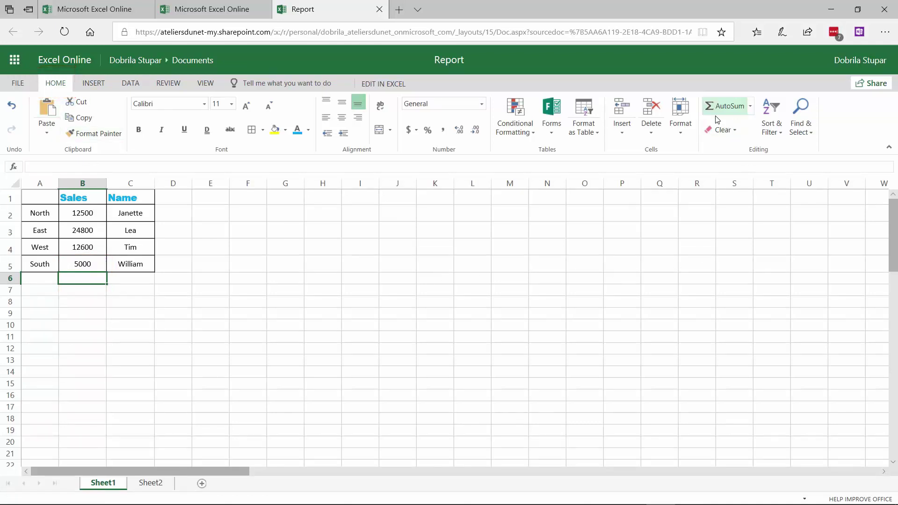
- Total the sales figures in B2:B5 in cell B6 with AutoSum
left_click(740, 111)
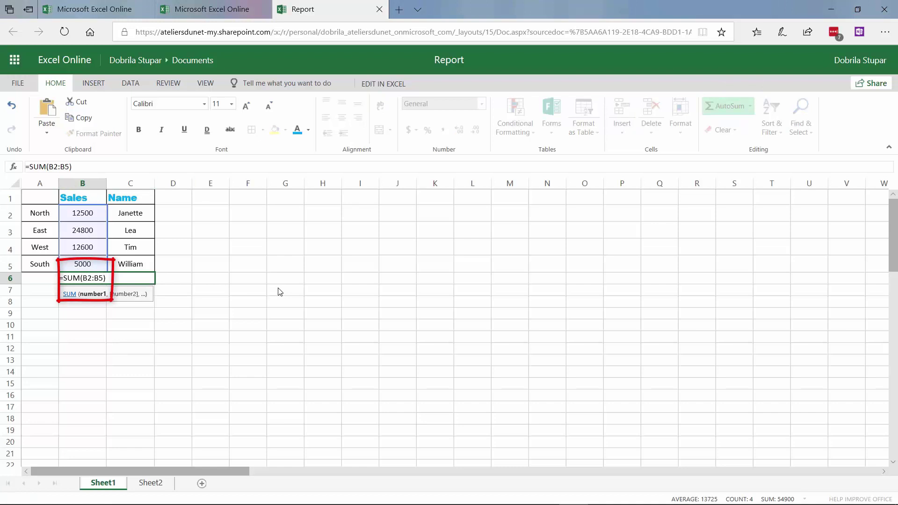
key("Return")
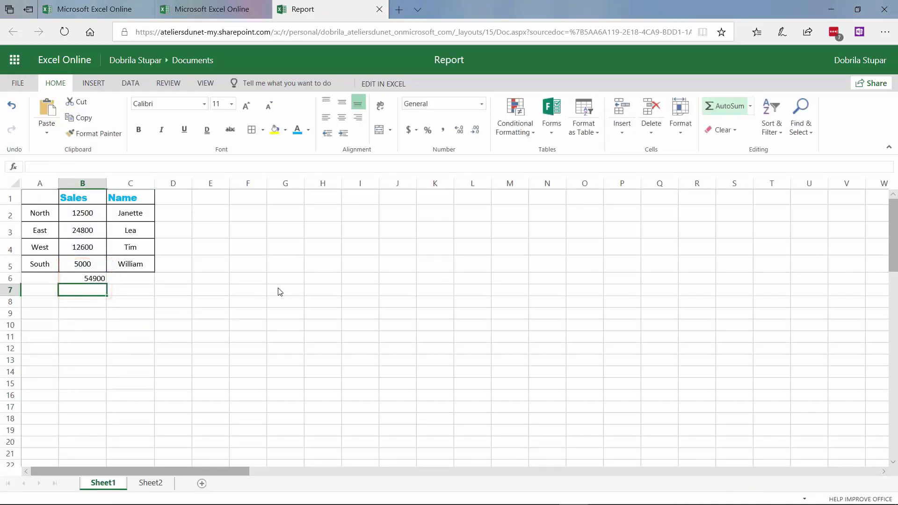
left_click(751, 107)
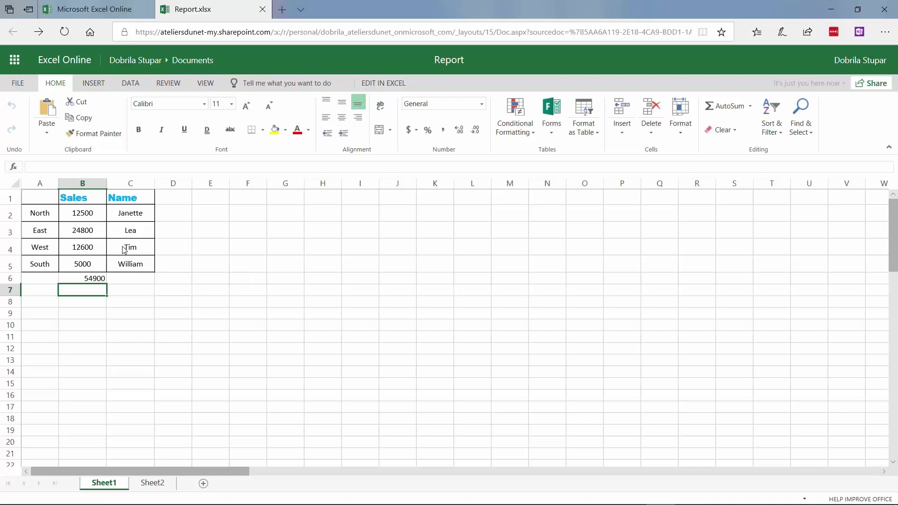
- View the recent documents available to open and browse the full list of files on OneDrive
left_click(24, 83)
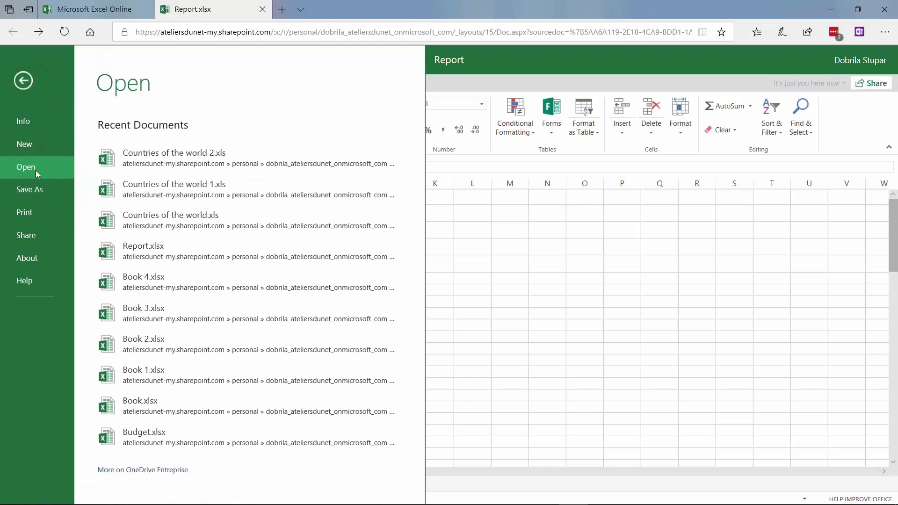
left_click(36, 170)
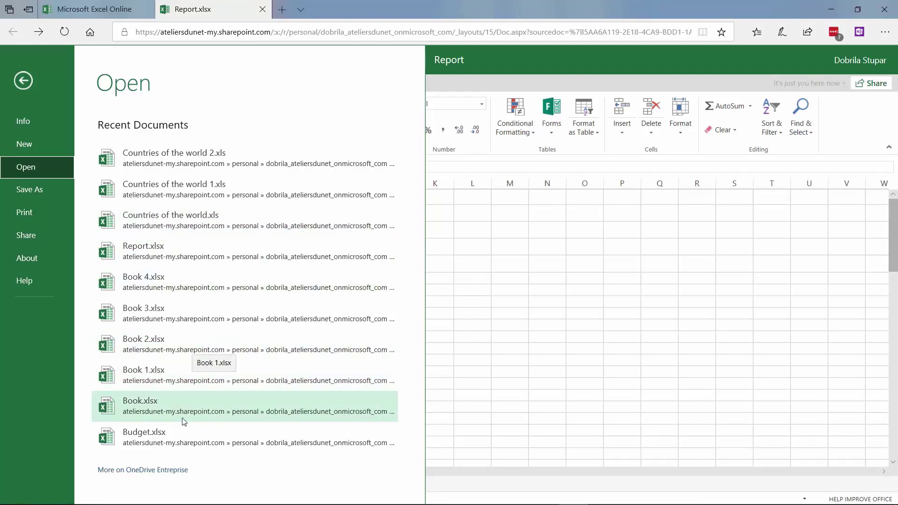
left_click(143, 474)
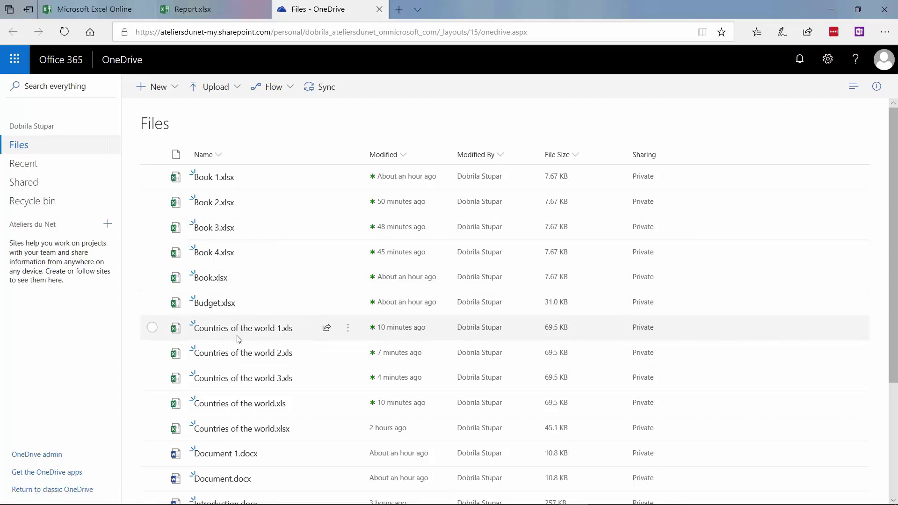
scroll(238, 339, "down", 3)
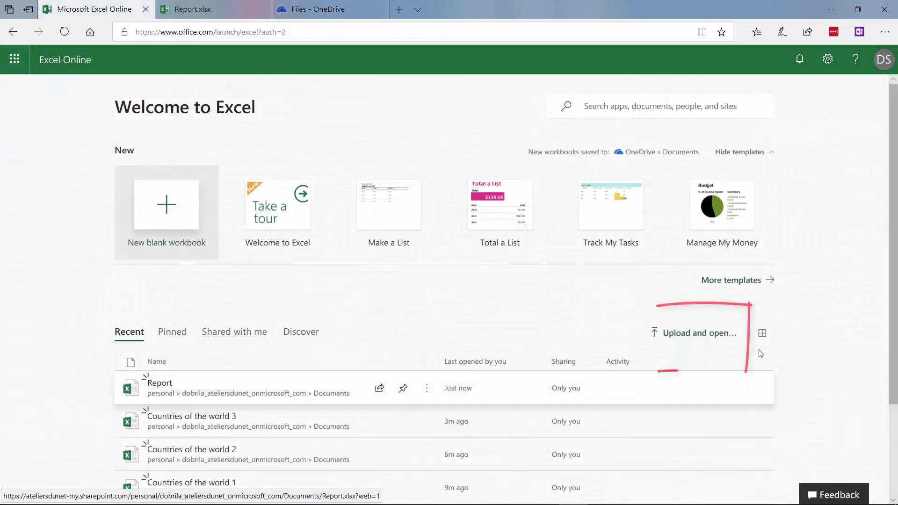
- Upload and open the local file Countries of the world.xls from the Excel start page
left_click(696, 338)
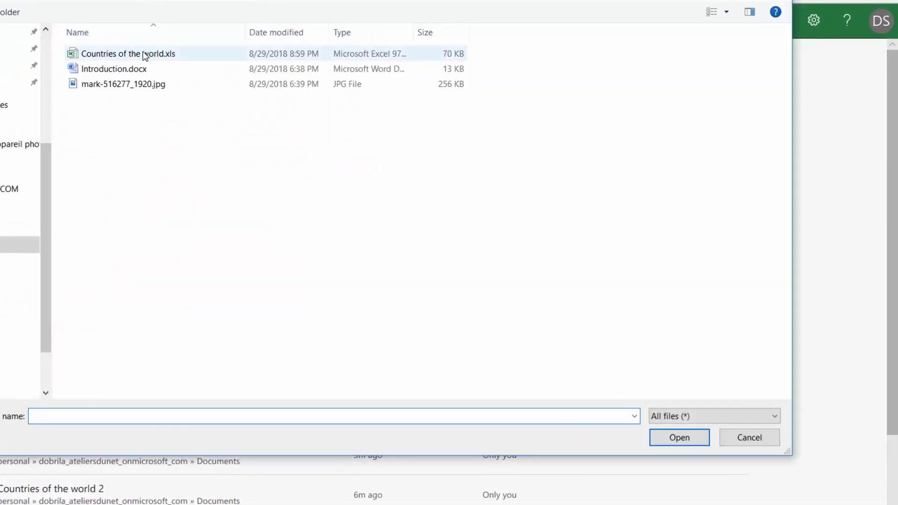
left_click(142, 55)
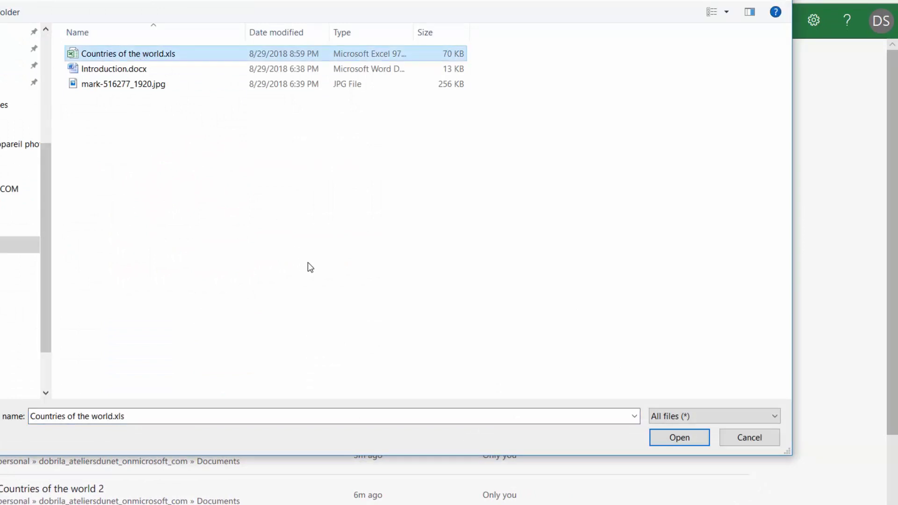
left_click(696, 438)
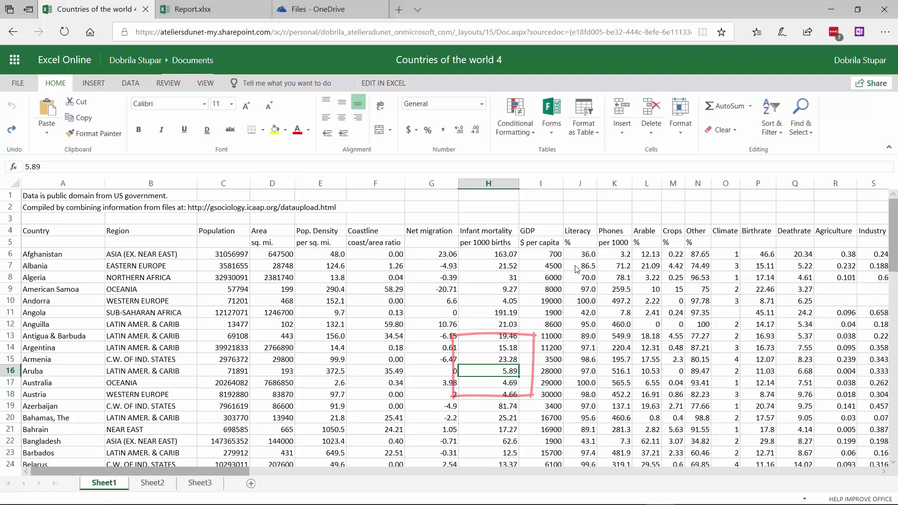
- Format the countries data in A4:T232 as a table with headers
left_click(593, 130)
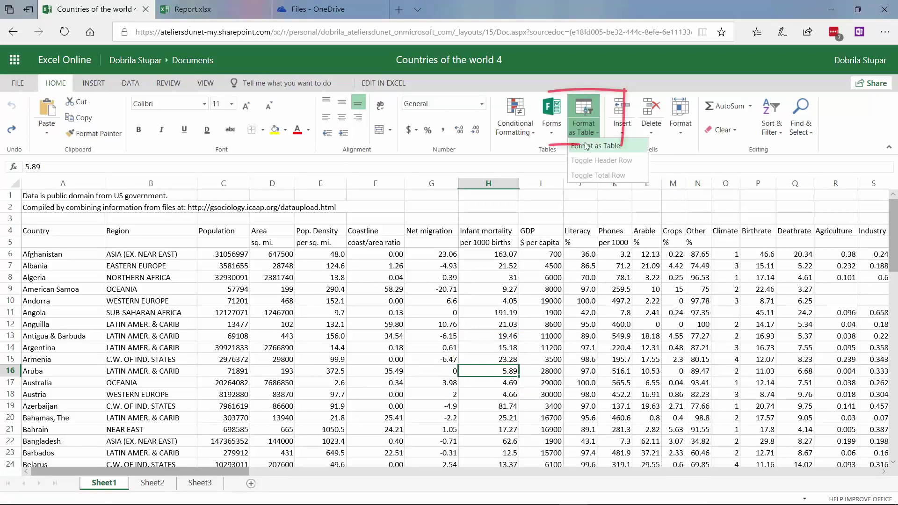
left_click(617, 147)
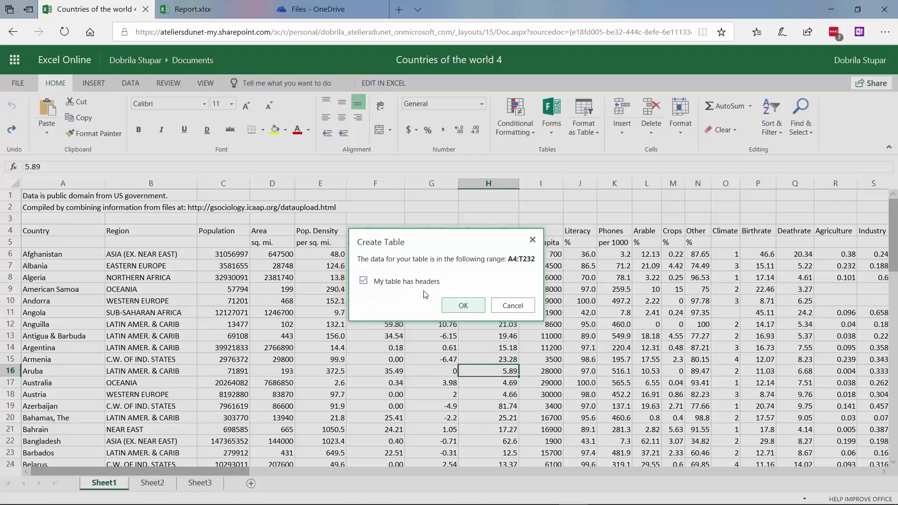
left_click(461, 307)
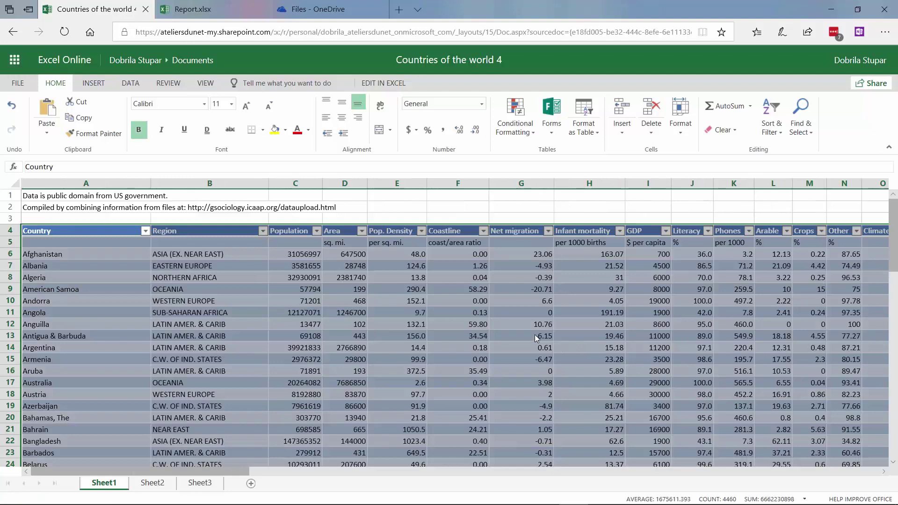
left_click(503, 292)
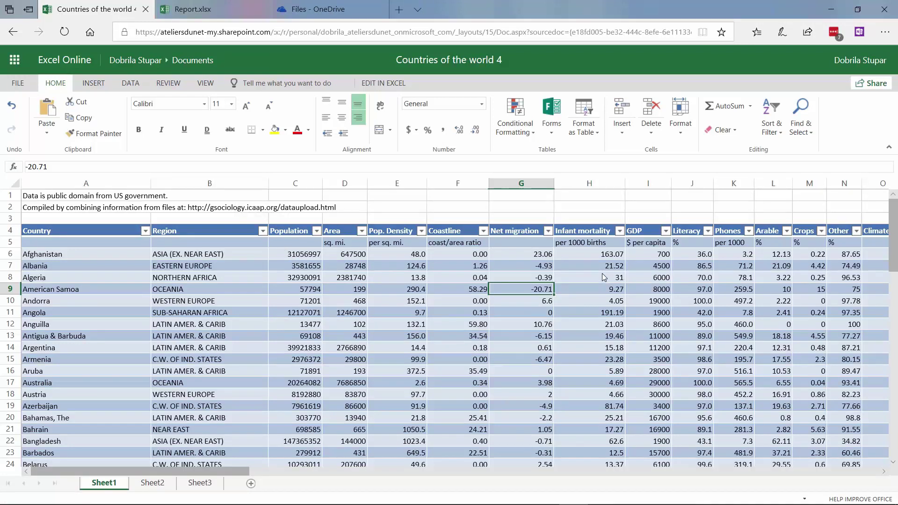
- Open the number filter options for the table's Population column
left_click(317, 234)
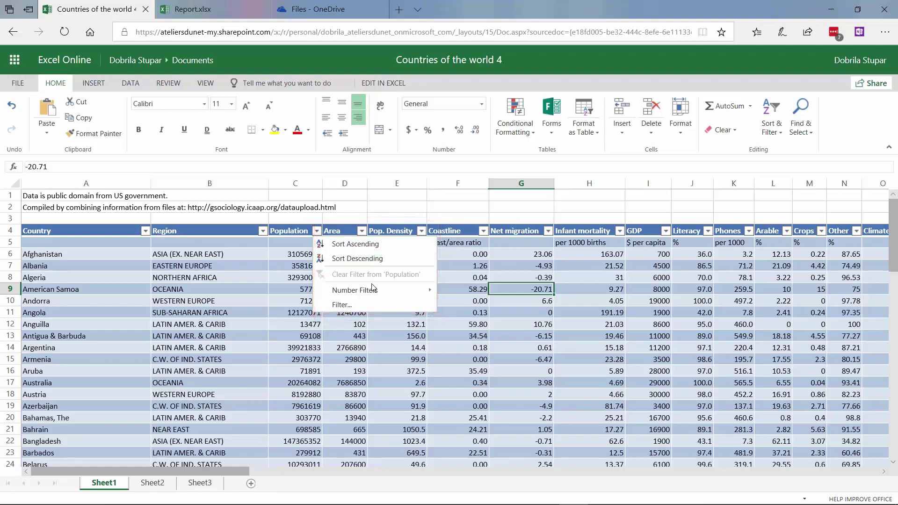
mouse_move(366, 290)
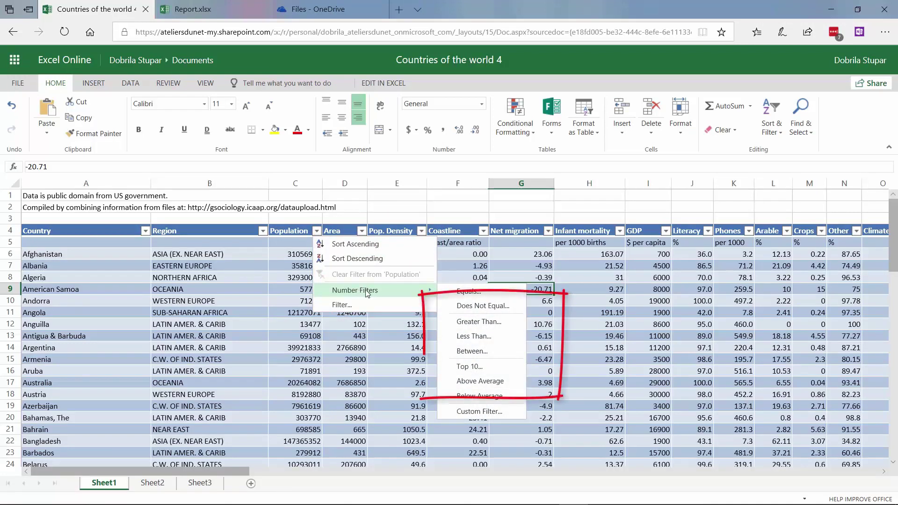